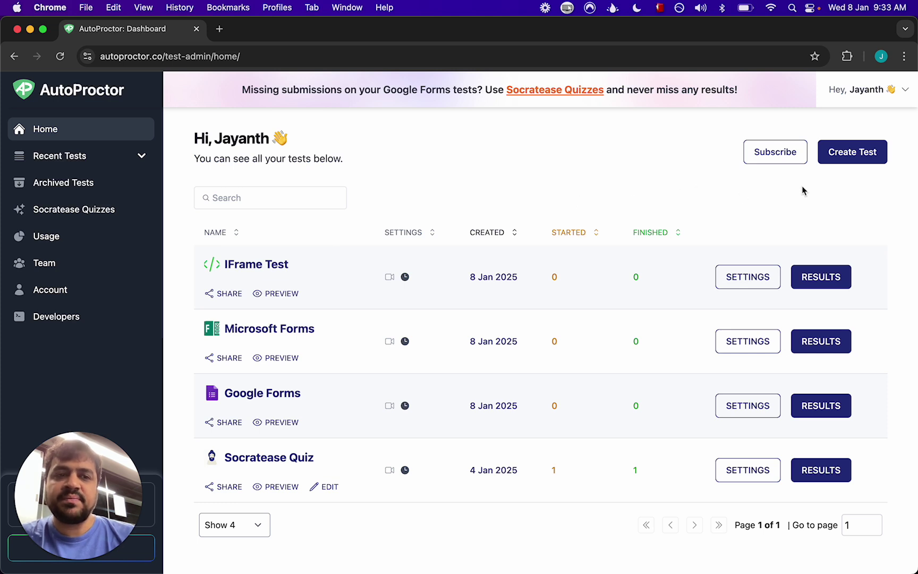
Start creating a new test from the dashboard to reach the test-type choices
{"action": "left_click", "coordinate": [852, 153]}
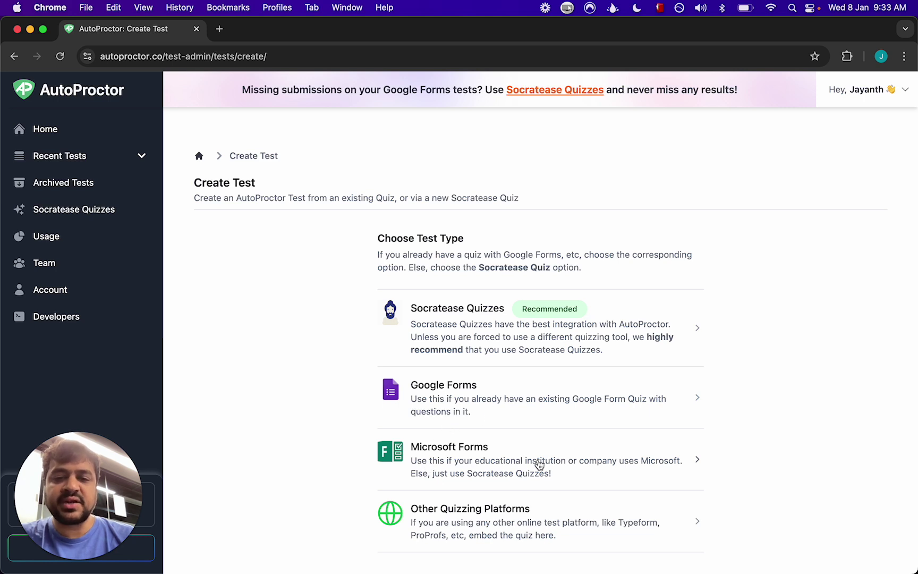
Look over the four test types, then return to the list of tests
{"action": "scroll", "coordinate": [539, 465], "scroll_direction": "down", "scroll_amount": 1}
{"action": "scroll", "coordinate": [539, 465], "scroll_direction": "up", "scroll_amount": 1}
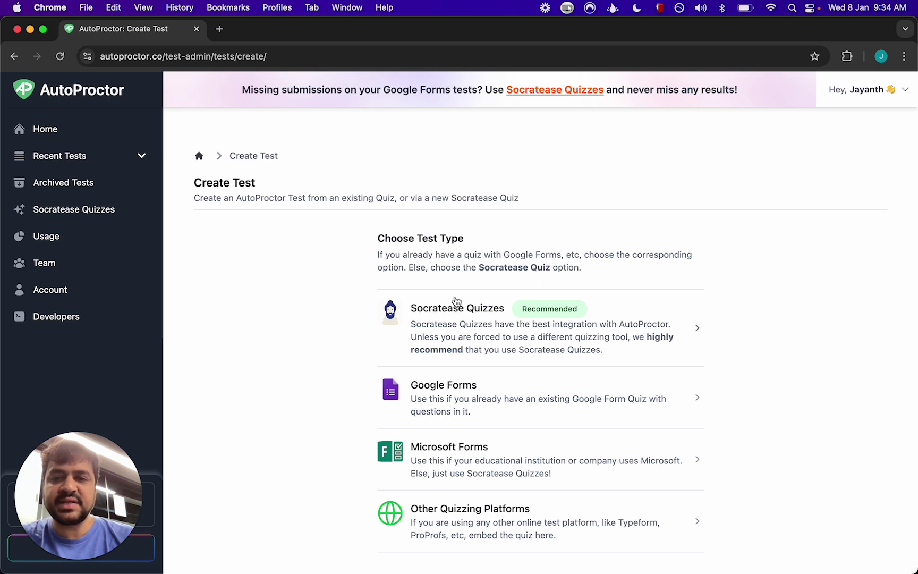
{"action": "left_click", "coordinate": [199, 155]}
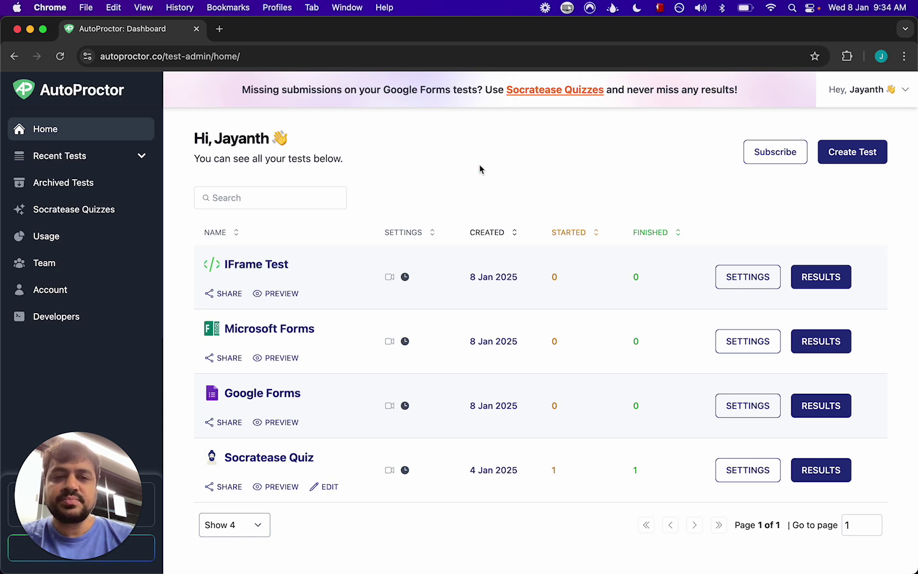
Open the IFrame Test's settings and expand Advanced Settings to view its login providers
{"action": "left_click", "coordinate": [742, 284]}
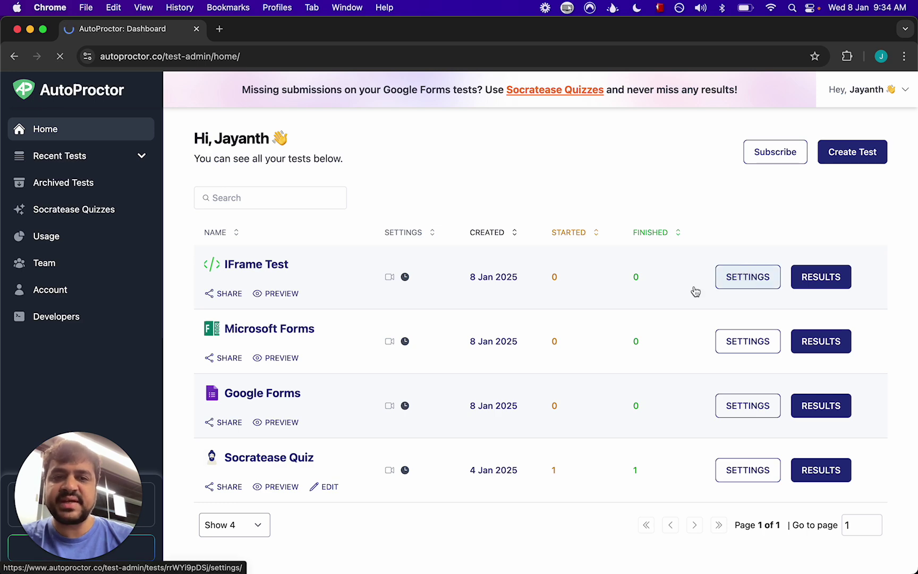
{"action": "scroll", "coordinate": [556, 303], "scroll_direction": "down", "scroll_amount": 3}
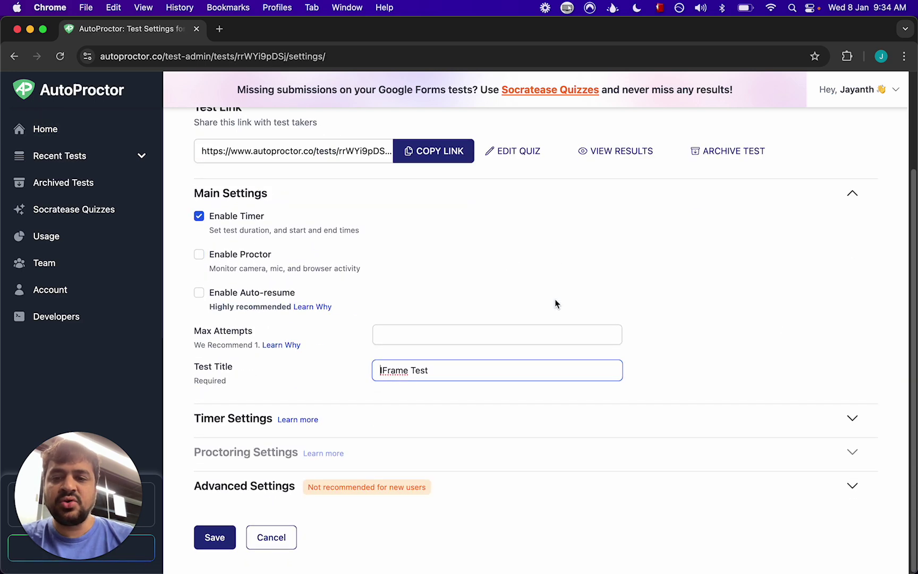
{"action": "left_click", "coordinate": [248, 497]}
{"action": "scroll", "coordinate": [418, 397], "scroll_direction": "down", "scroll_amount": 4}
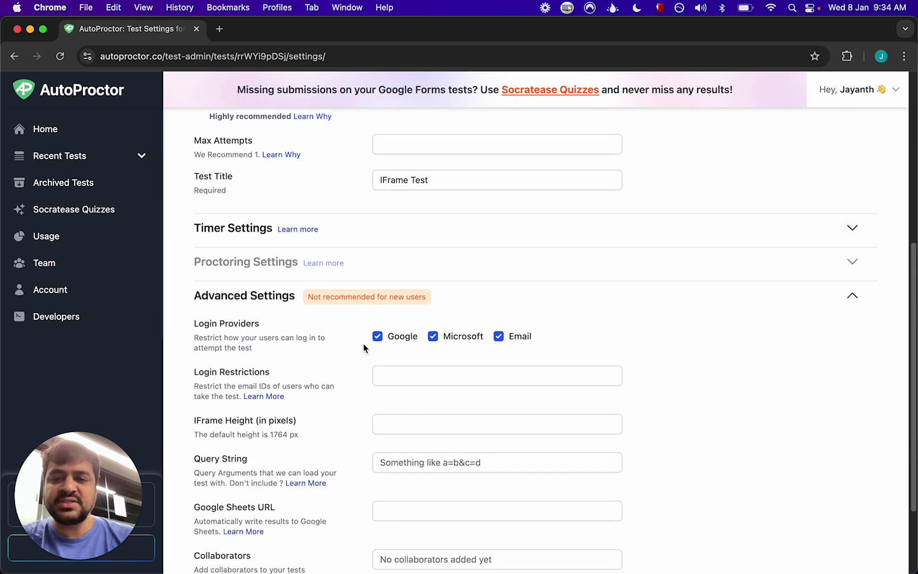
{"action": "scroll", "coordinate": [502, 341], "scroll_direction": "up", "scroll_amount": 1}
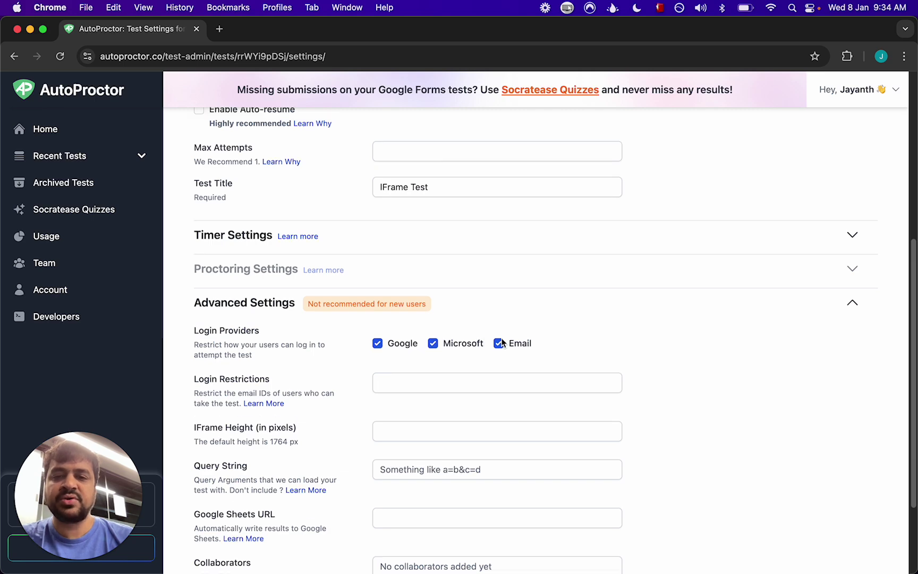
{"action": "scroll", "coordinate": [502, 342], "scroll_direction": "up", "scroll_amount": 6}
Load the IFrame Test link in a private window to see its sign-in options
{"action": "left_click", "coordinate": [433, 272]}
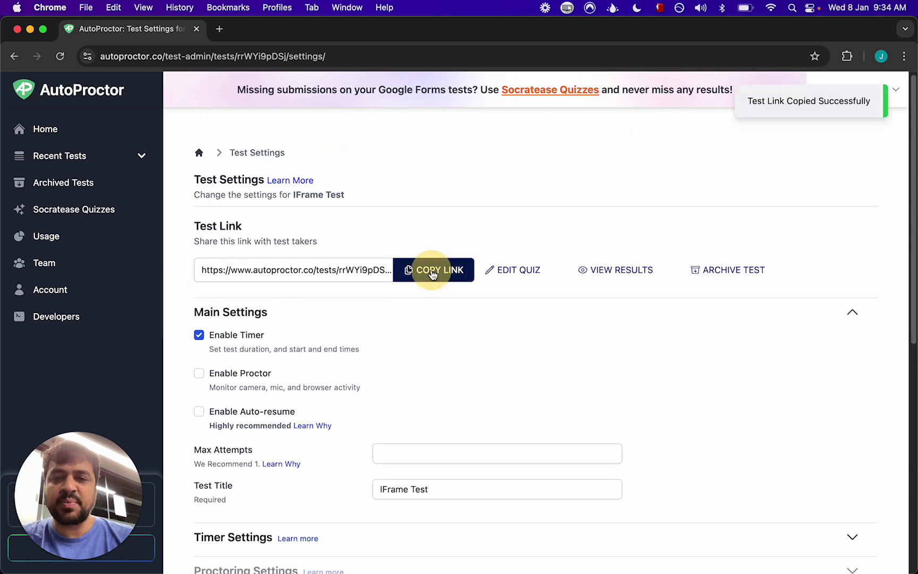
{"action": "key", "text": "super+shift+n"}
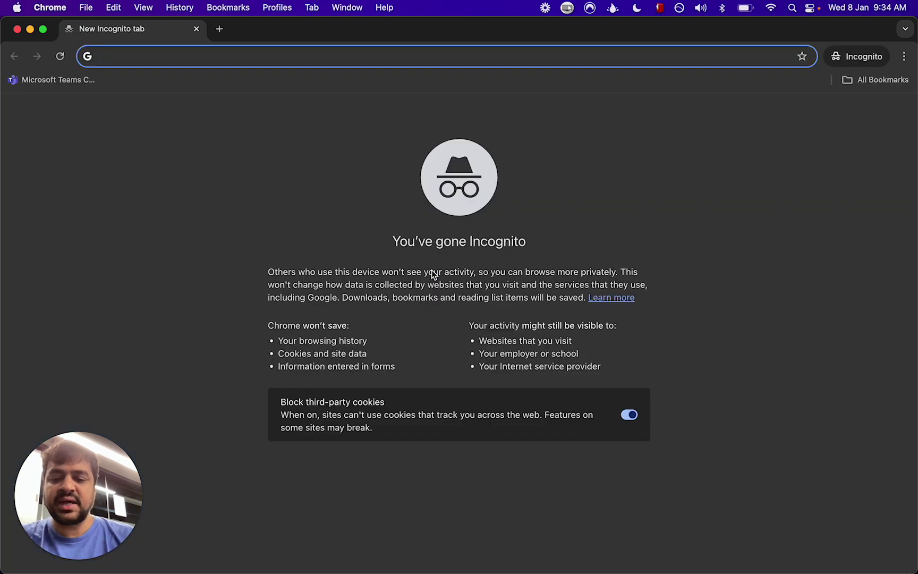
{"action": "key", "text": "super+v"}
{"action": "key", "text": "Return"}
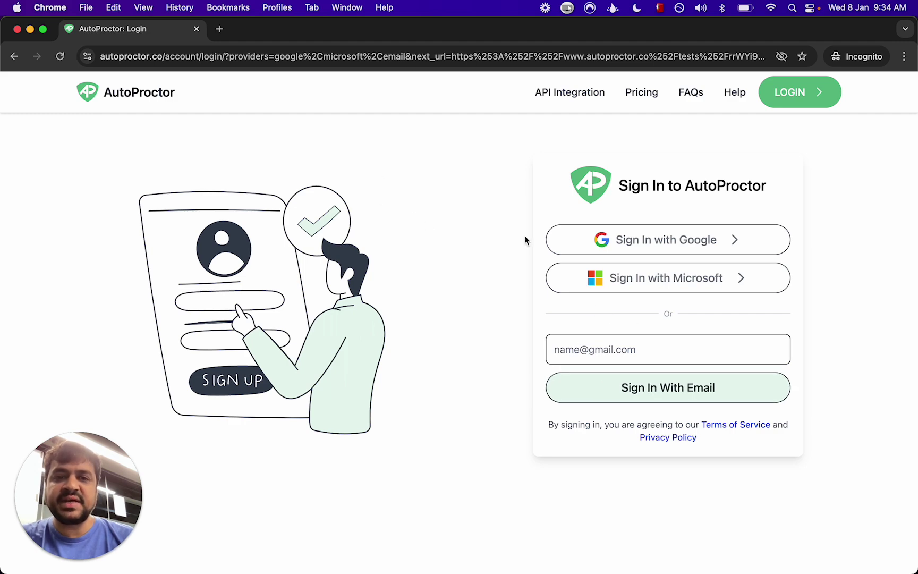
Uncheck the Email and Microsoft login providers for the IFrame Test and save
{"action": "left_click", "coordinate": [197, 30]}
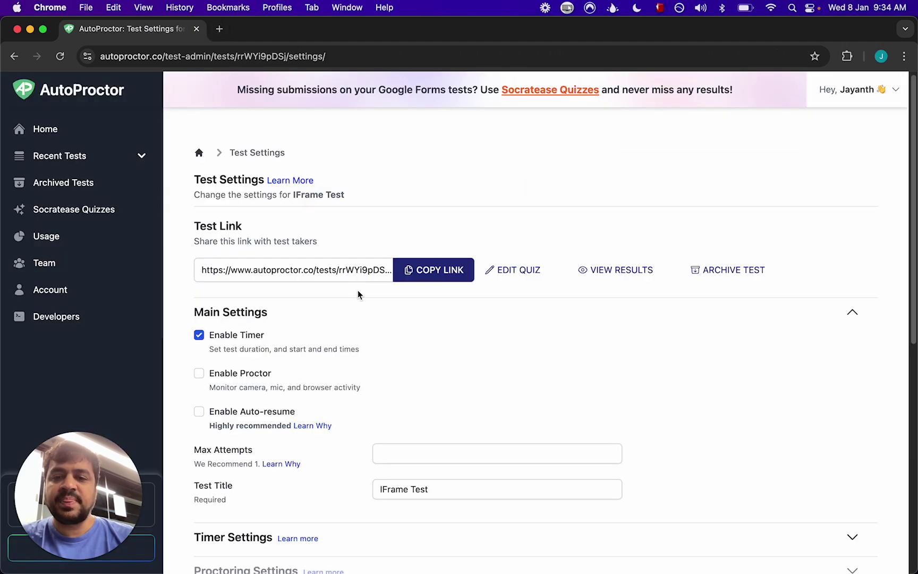
{"action": "scroll", "coordinate": [358, 290], "scroll_direction": "down", "scroll_amount": 8}
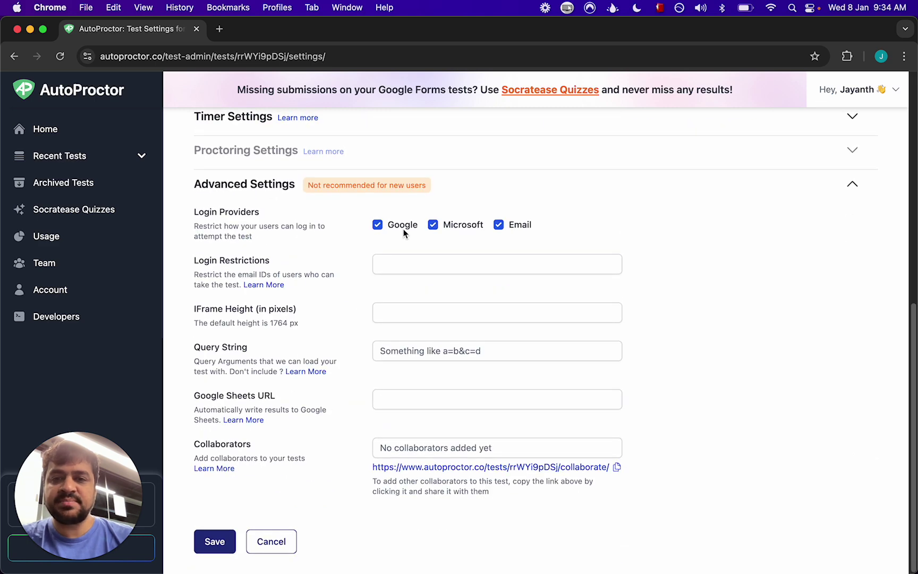
{"action": "left_click", "coordinate": [499, 225]}
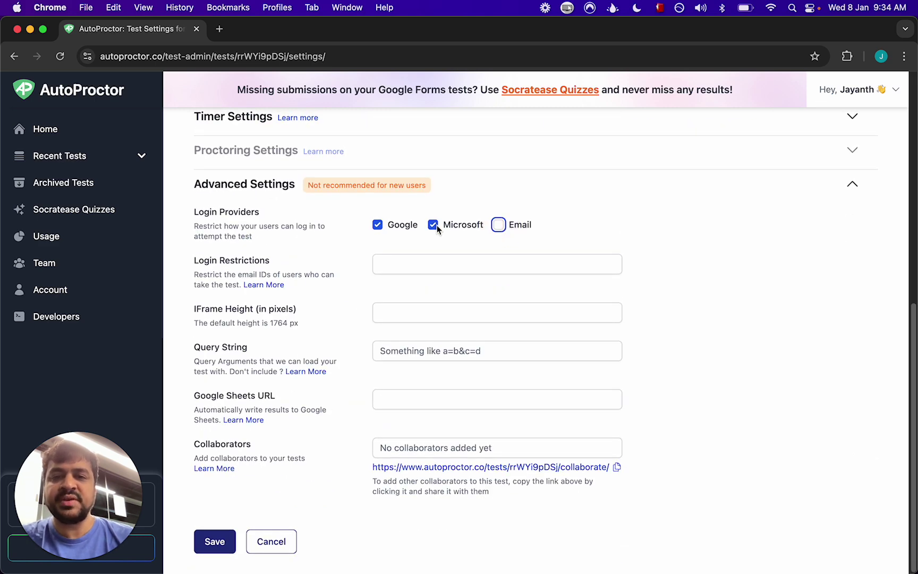
{"action": "left_click", "coordinate": [434, 225]}
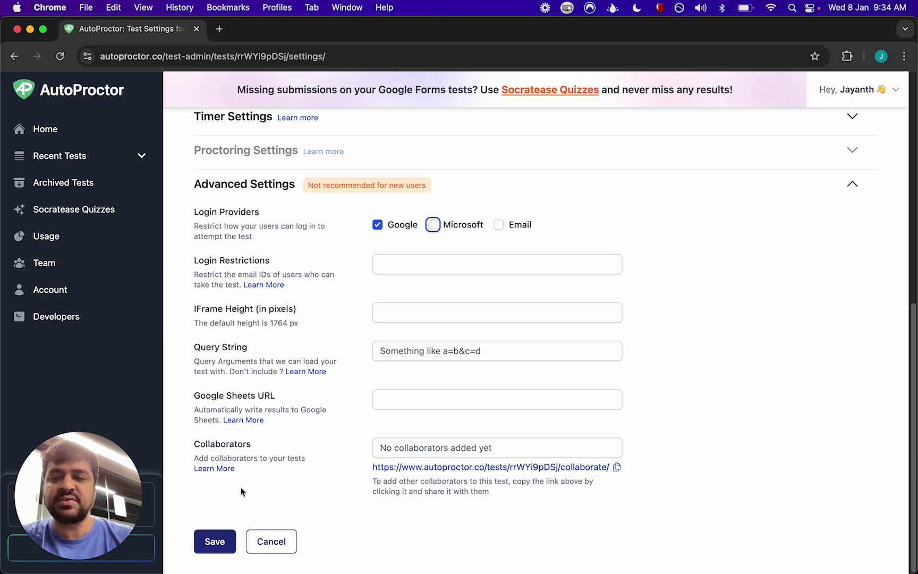
{"action": "left_click", "coordinate": [218, 543]}
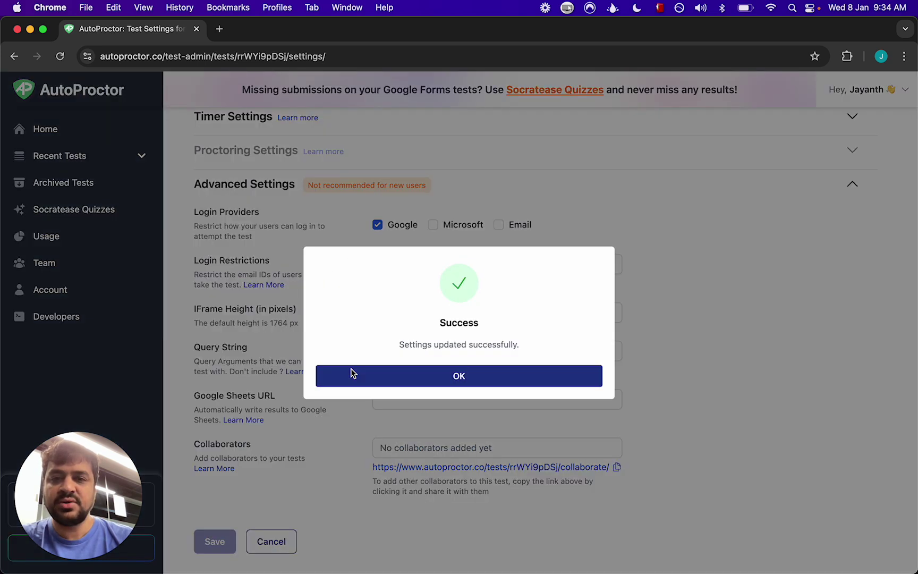
{"action": "left_click", "coordinate": [391, 377]}
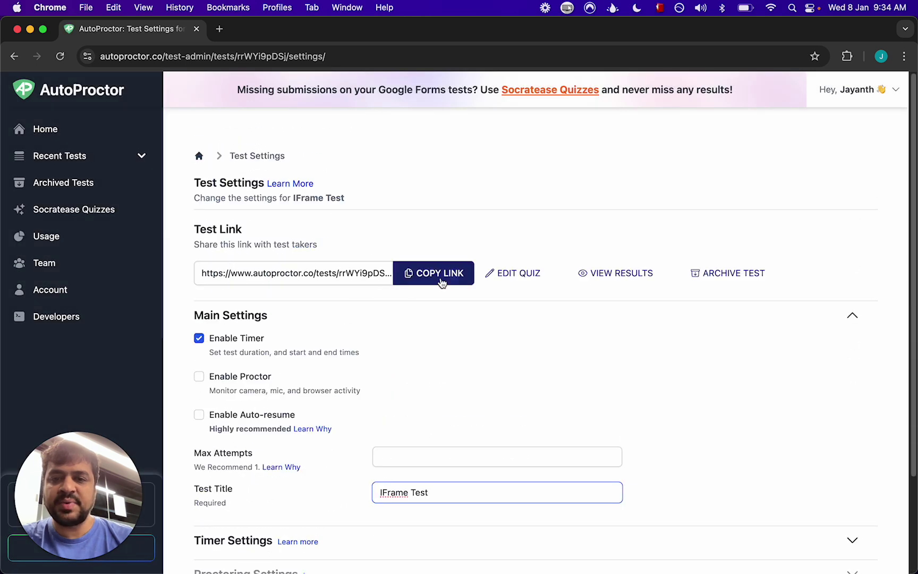
Open the IFrame Test link privately to confirm Google-only sign-in, then return to the dashboard
{"action": "left_click", "coordinate": [440, 273]}
{"action": "key", "text": "super+shift+n"}
{"action": "key", "text": "super+v"}
{"action": "key", "text": "Return"}
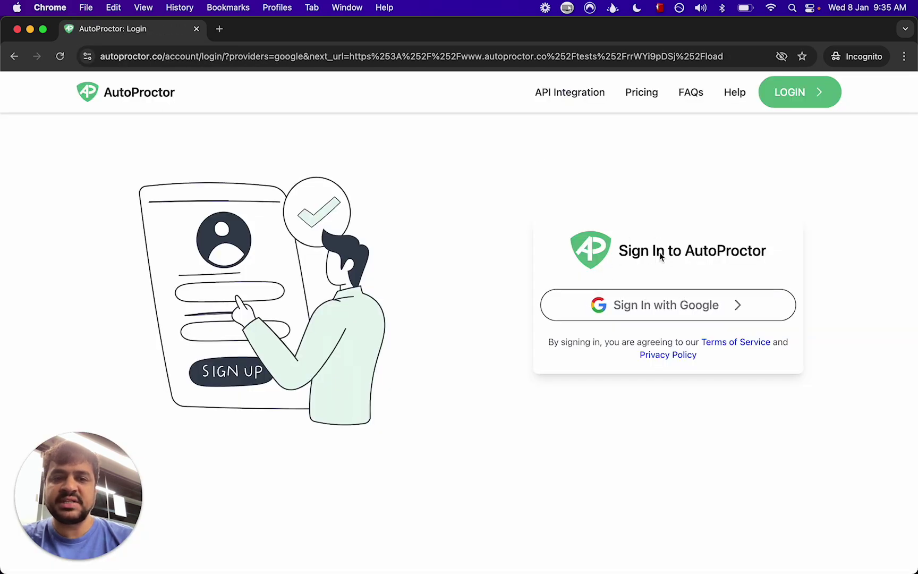
{"action": "left_click", "coordinate": [196, 29]}
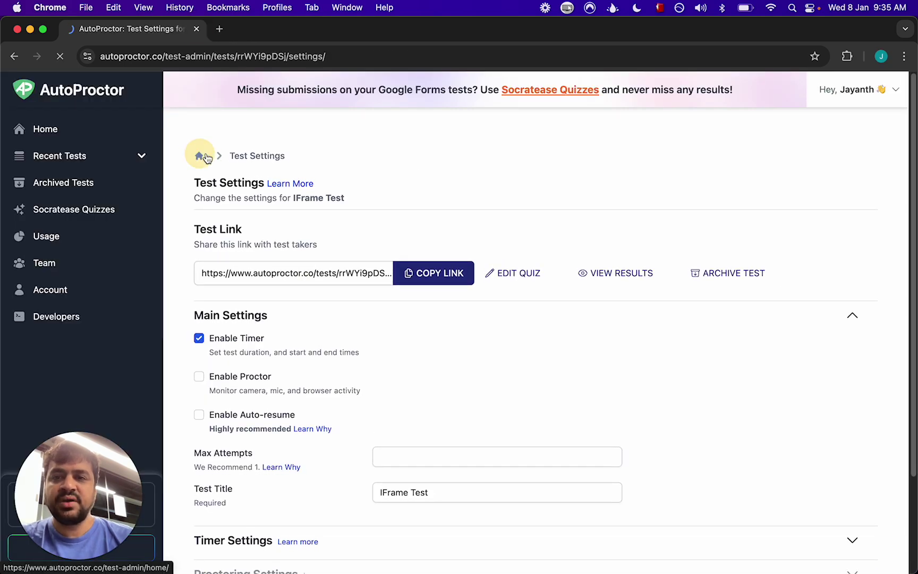
{"action": "left_click", "coordinate": [198, 155]}
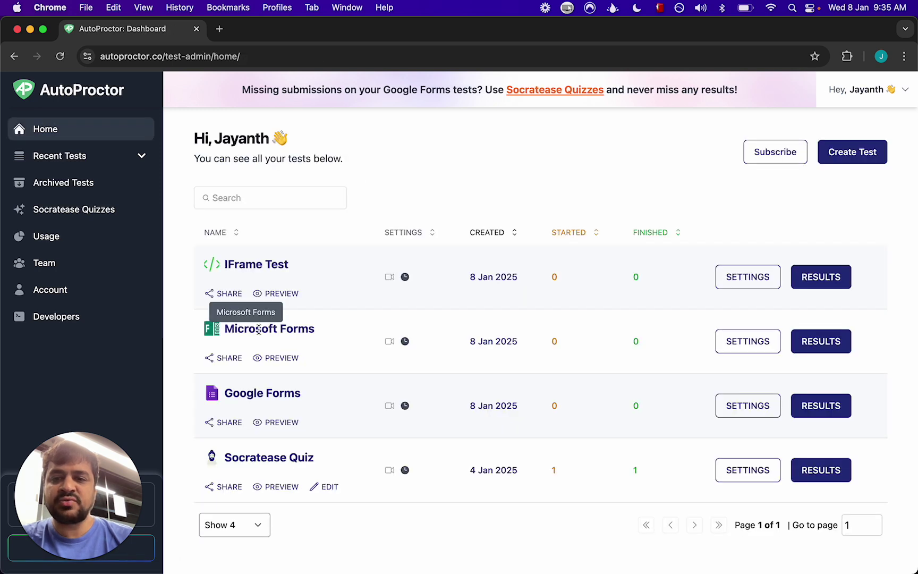
Open the Microsoft Forms test's settings and expand Advanced Settings
{"action": "left_click", "coordinate": [738, 343]}
{"action": "scroll", "coordinate": [550, 332], "scroll_direction": "down", "scroll_amount": 4}
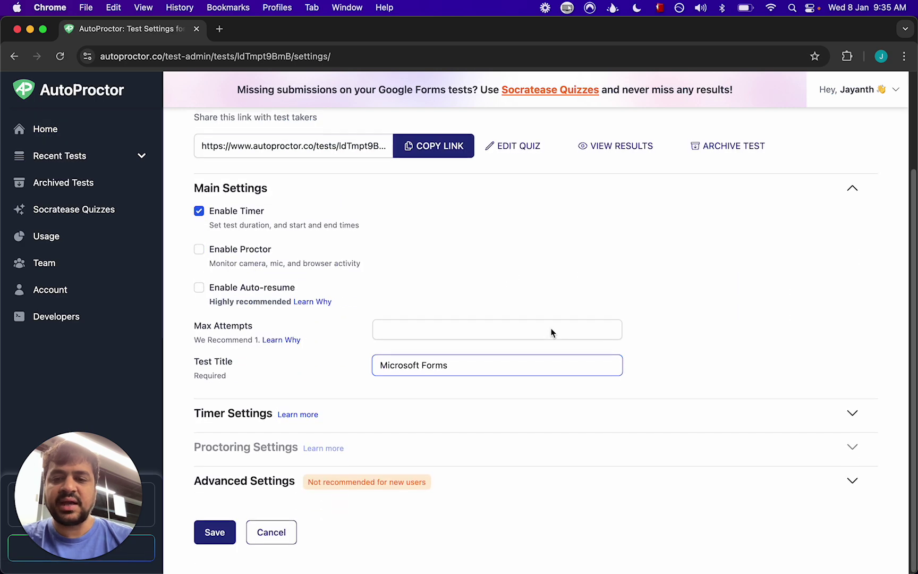
{"action": "left_click", "coordinate": [476, 499]}
{"action": "scroll", "coordinate": [504, 386], "scroll_direction": "down", "scroll_amount": 4}
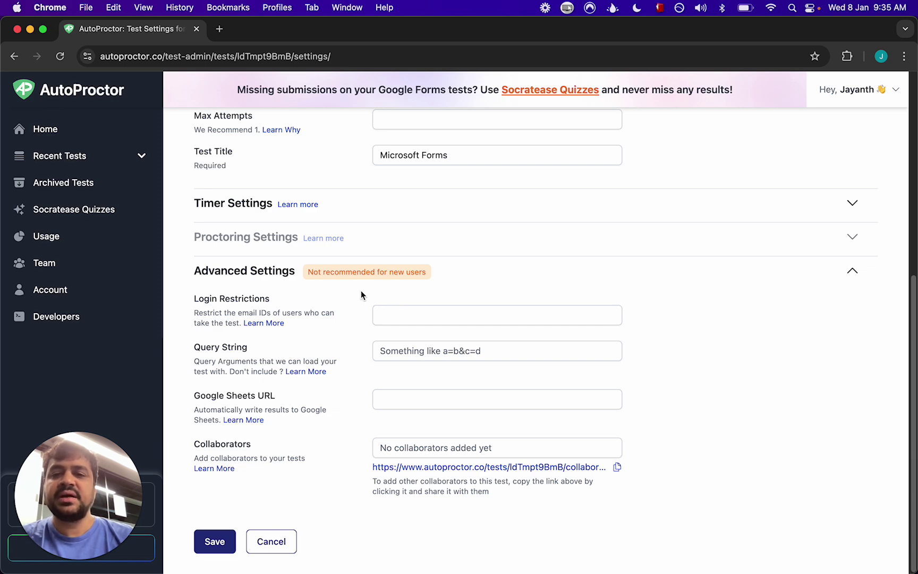
{"action": "scroll", "coordinate": [361, 293], "scroll_direction": "up", "scroll_amount": 6}
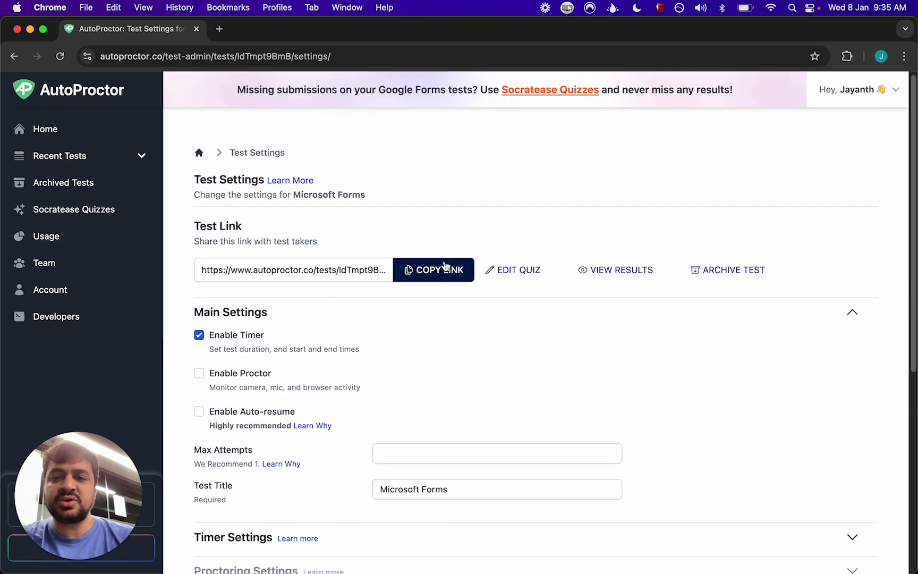
Load the Microsoft Forms link privately, confirm only Microsoft sign-in, and return to the dashboard
{"action": "left_click", "coordinate": [445, 266]}
{"action": "key", "text": "super+shift+n"}
{"action": "key", "text": "super+v"}
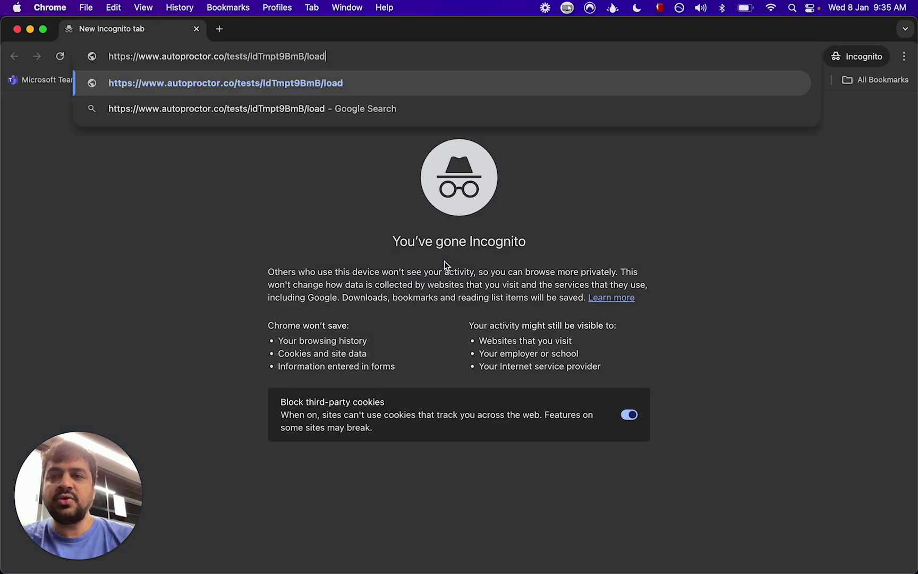
{"action": "key", "text": "Return"}
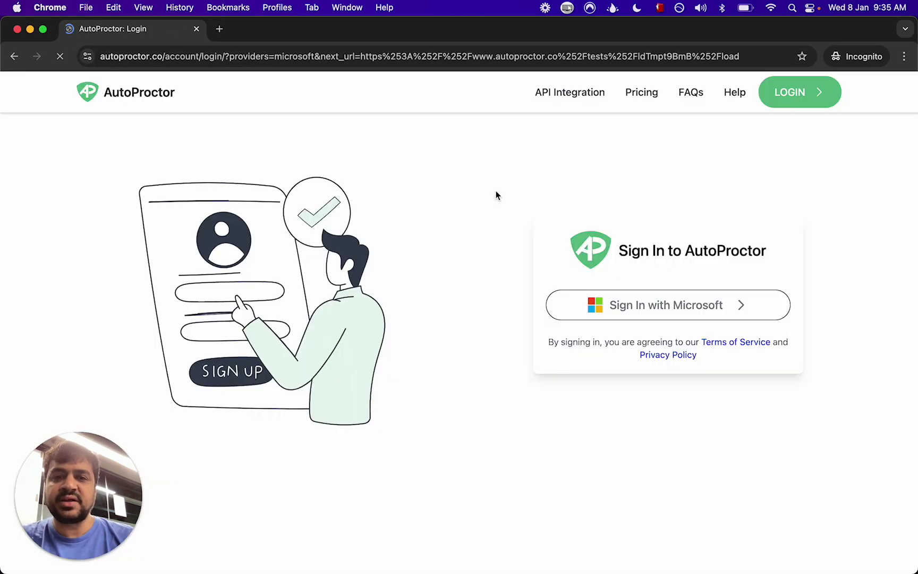
{"action": "left_click", "coordinate": [667, 308]}
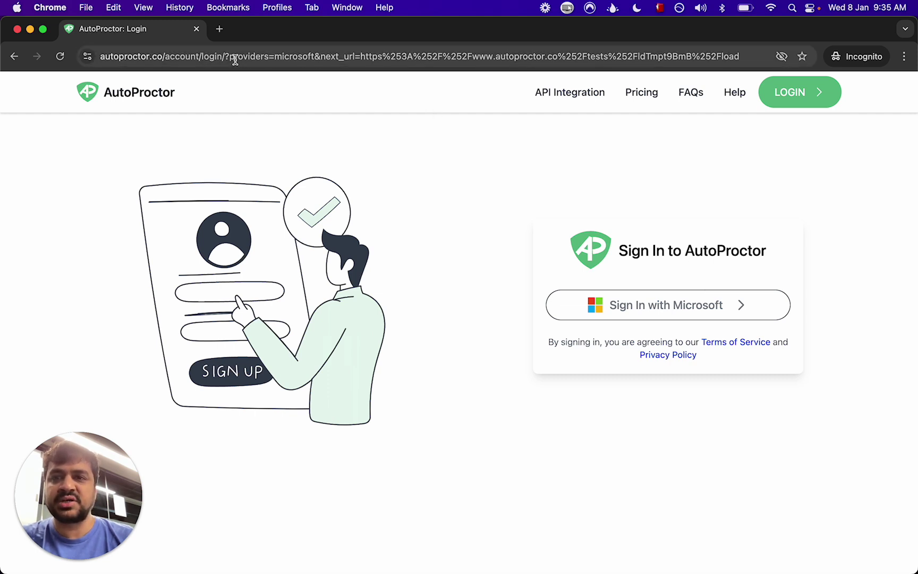
{"action": "scroll", "coordinate": [500, 352], "scroll_direction": "down", "scroll_amount": 6}
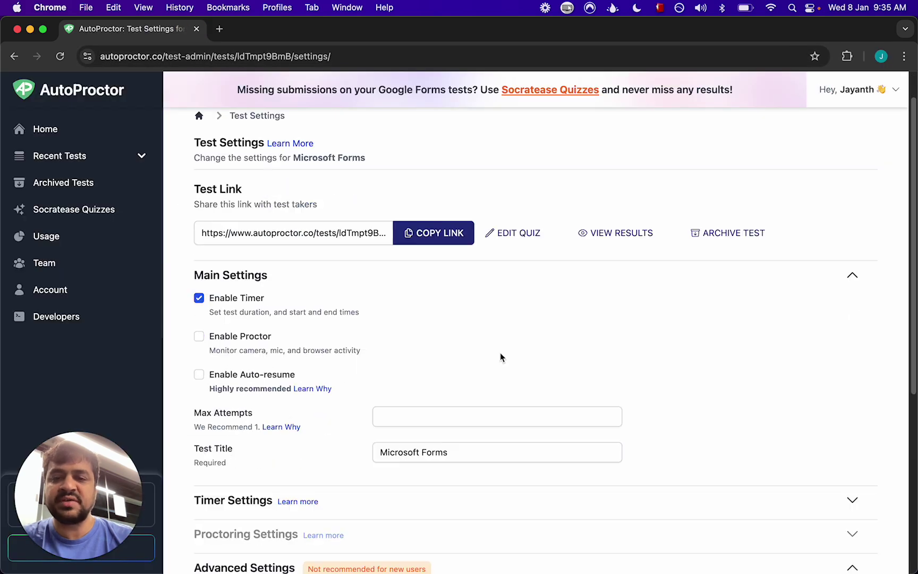
{"action": "scroll", "coordinate": [367, 267], "scroll_direction": "up", "scroll_amount": 4}
{"action": "scroll", "coordinate": [354, 399], "scroll_direction": "up", "scroll_amount": 5}
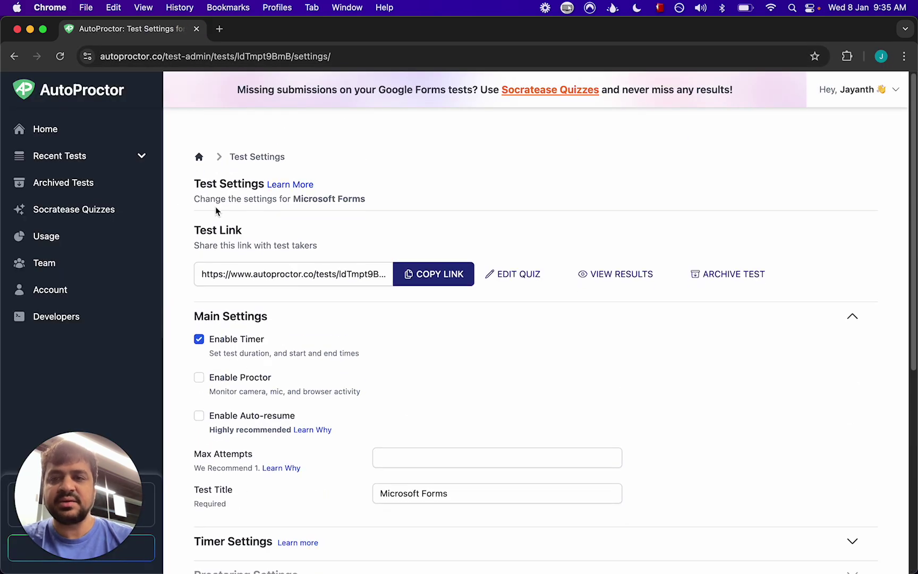
{"action": "left_click", "coordinate": [199, 155]}
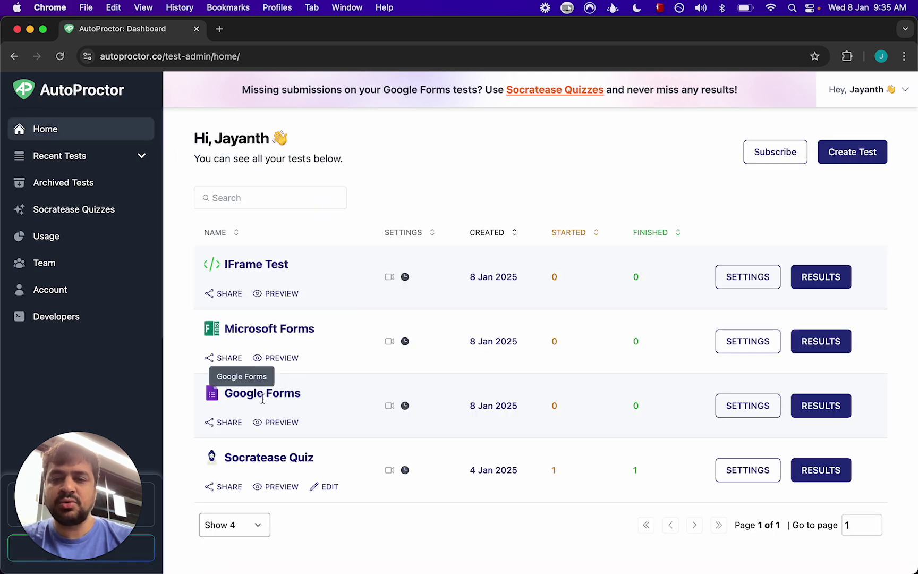
Open the Google Forms test's settings and expand Advanced Settings
{"action": "left_click", "coordinate": [749, 410]}
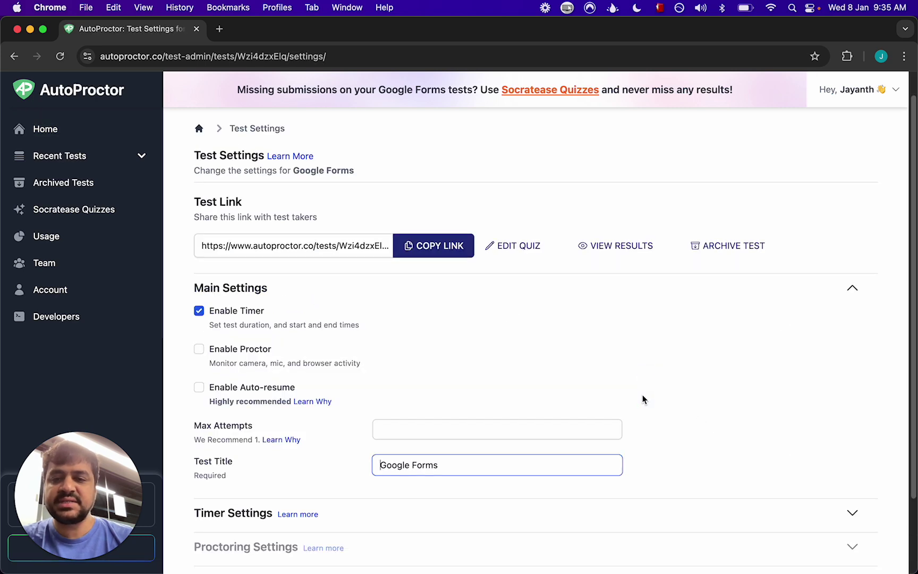
{"action": "scroll", "coordinate": [585, 425], "scroll_direction": "down", "scroll_amount": 2}
{"action": "left_click", "coordinate": [518, 486]}
{"action": "scroll", "coordinate": [479, 457], "scroll_direction": "down", "scroll_amount": 3}
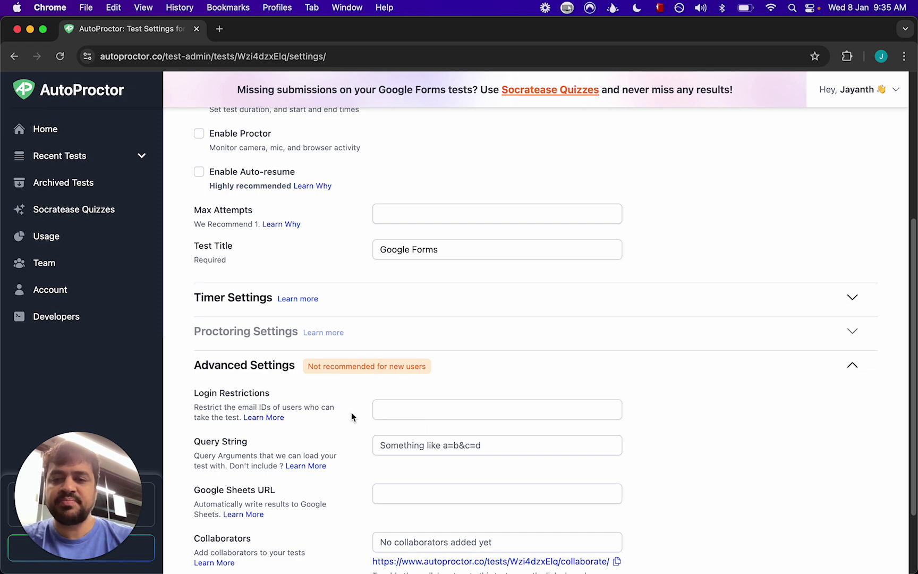
{"action": "scroll", "coordinate": [413, 375], "scroll_direction": "up", "scroll_amount": 5}
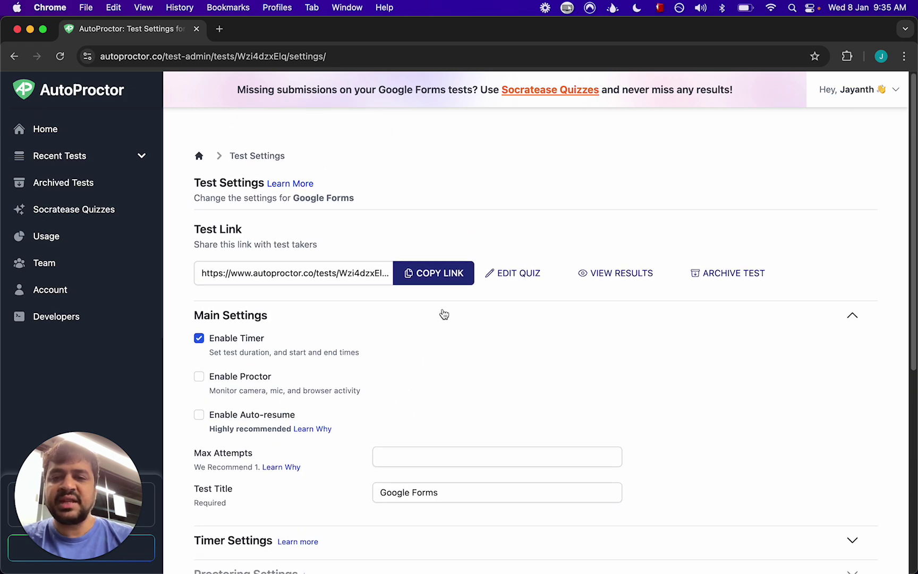
Load the Google Forms link in a private window, check its sign-in page, and return to the dashboard
{"action": "left_click", "coordinate": [424, 272]}
{"action": "key", "text": "super+shift+n"}
{"action": "key", "text": "super+v"}
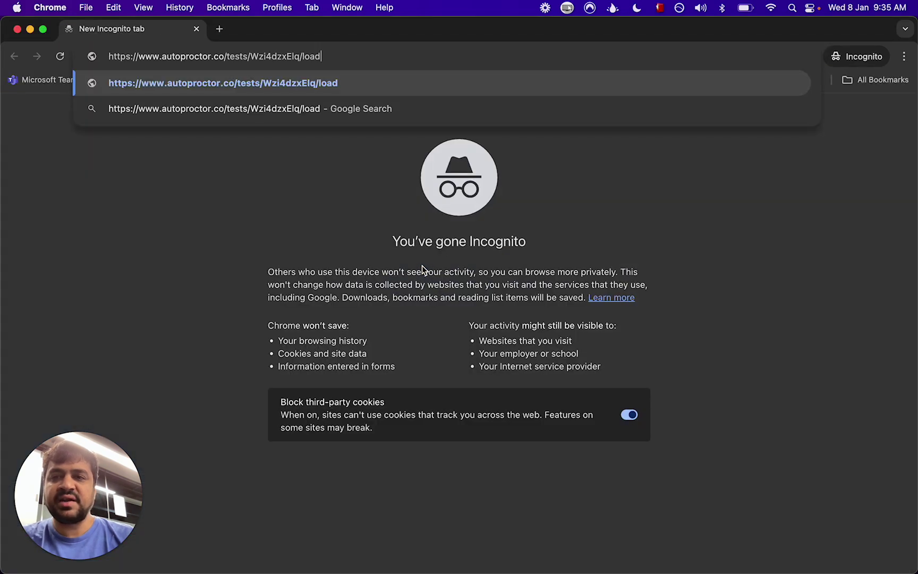
{"action": "key", "text": "Return"}
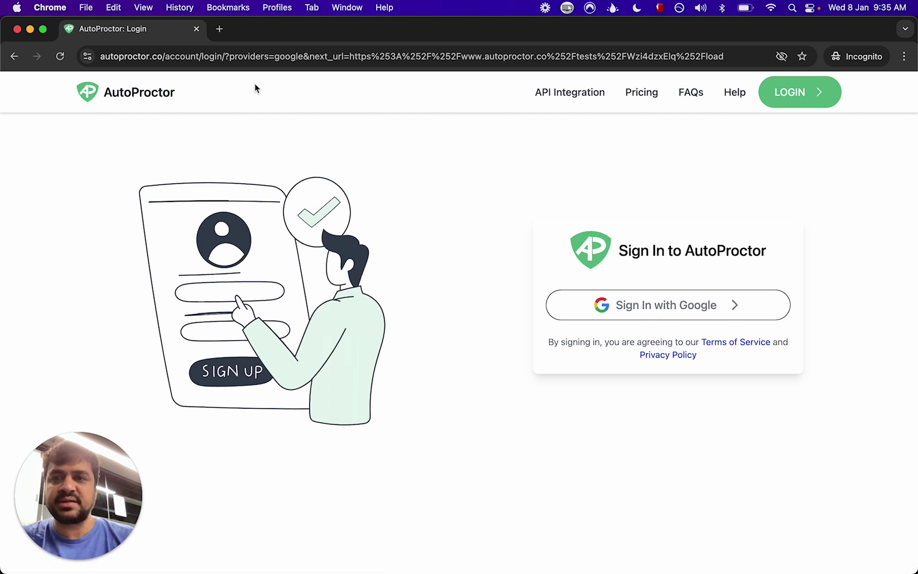
{"action": "left_click", "coordinate": [196, 29]}
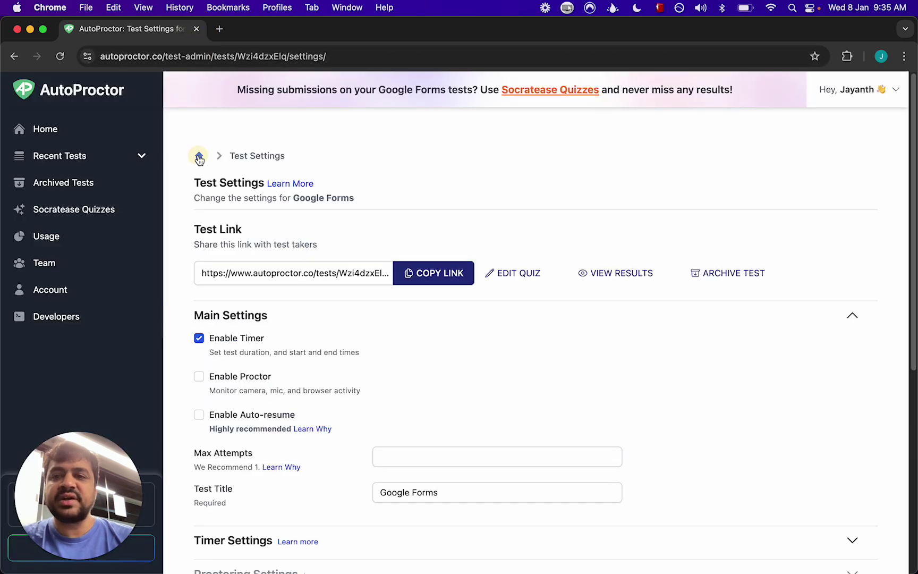
{"action": "left_click", "coordinate": [199, 157]}
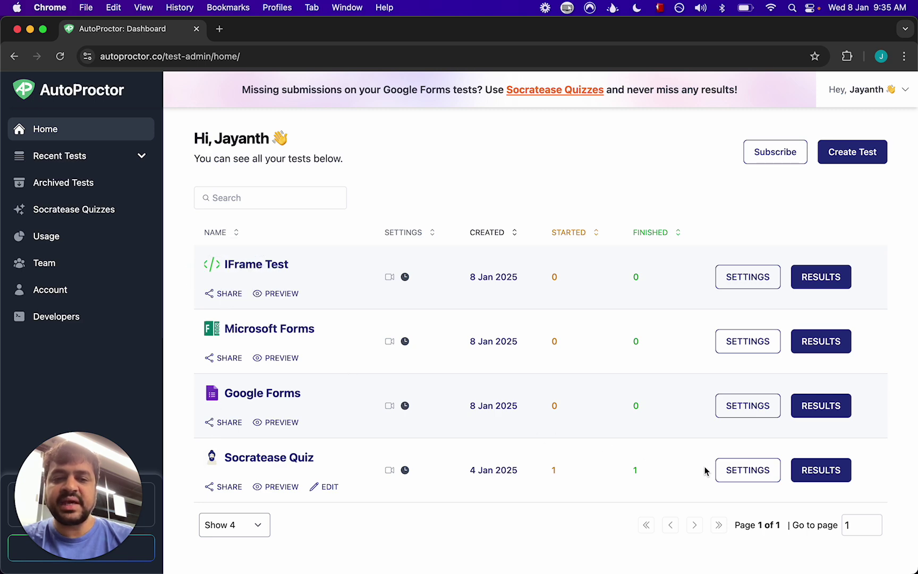
Open the Socratease Quiz's settings, review Advanced Settings, then go back to the dashboard
{"action": "left_click", "coordinate": [744, 479]}
{"action": "scroll", "coordinate": [617, 411], "scroll_direction": "down", "scroll_amount": 2}
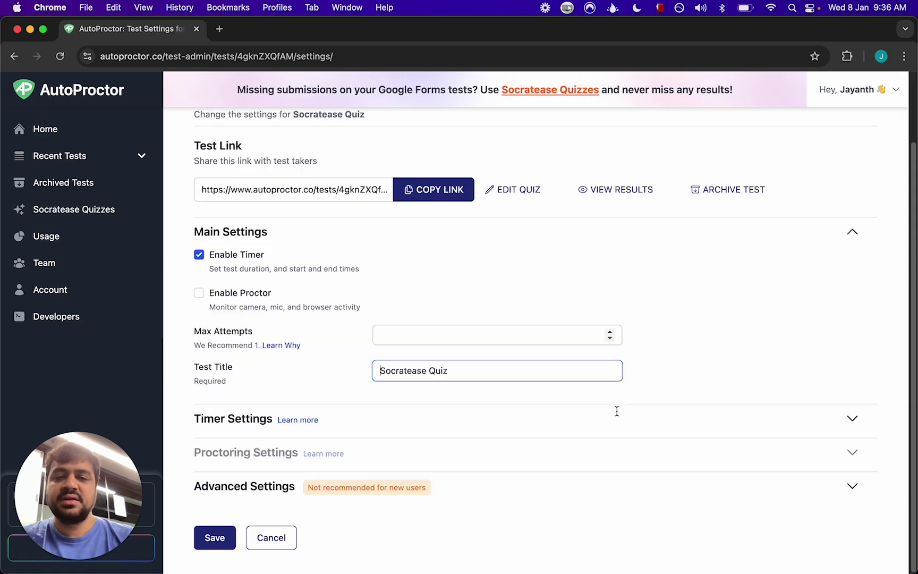
{"action": "left_click", "coordinate": [543, 488]}
{"action": "scroll", "coordinate": [543, 488], "scroll_direction": "down", "scroll_amount": 5}
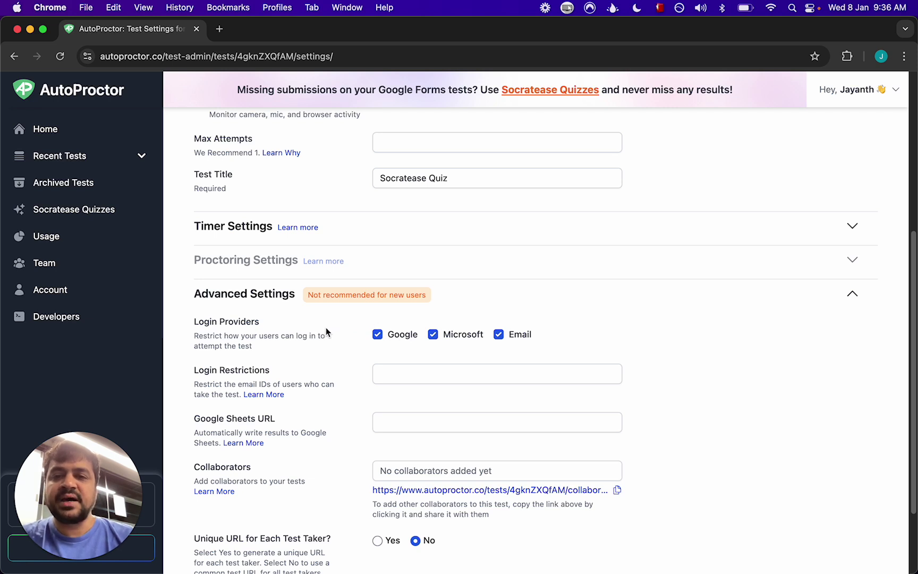
{"action": "scroll", "coordinate": [263, 238], "scroll_direction": "up", "scroll_amount": 5}
{"action": "left_click", "coordinate": [200, 158]}
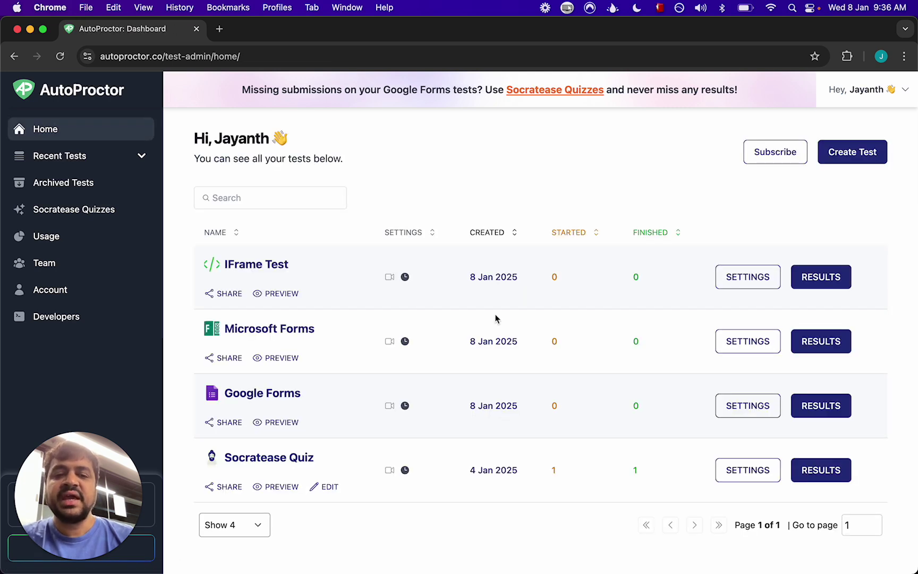
Reopen the Socratease Quiz's settings, uncheck Microsoft and Email login providers, and save
{"action": "left_click", "coordinate": [744, 471]}
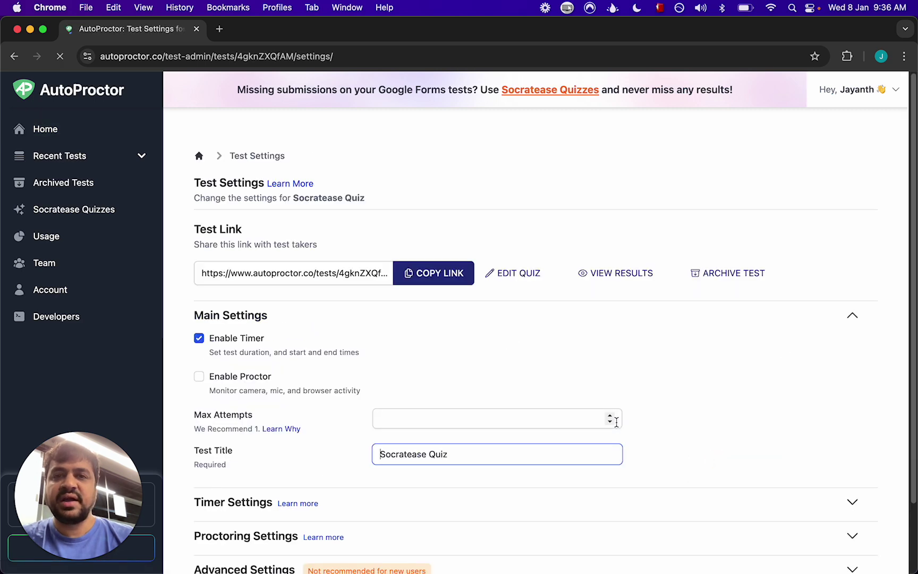
{"action": "scroll", "coordinate": [616, 422], "scroll_direction": "down", "scroll_amount": 3}
{"action": "left_click", "coordinate": [530, 493]}
{"action": "scroll", "coordinate": [399, 382], "scroll_direction": "down", "scroll_amount": 3}
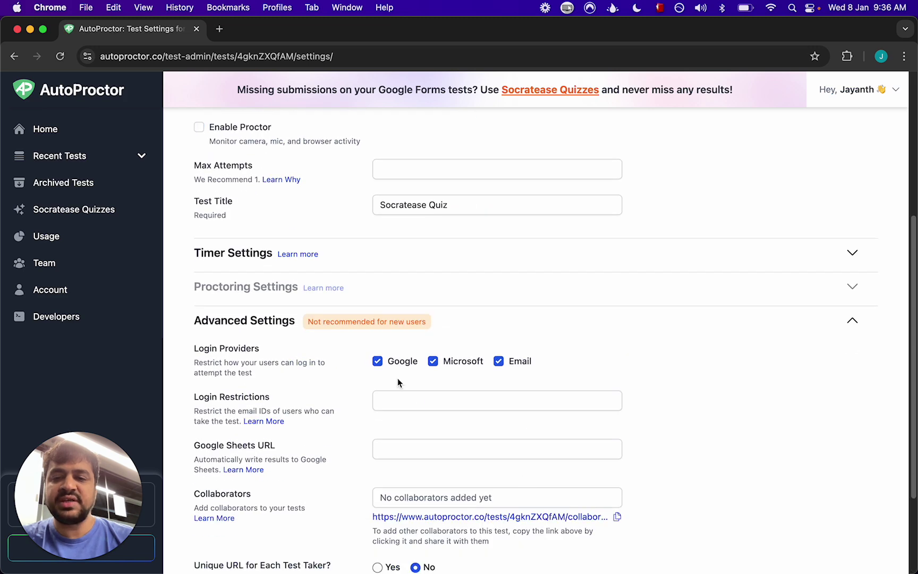
{"action": "left_click", "coordinate": [434, 361]}
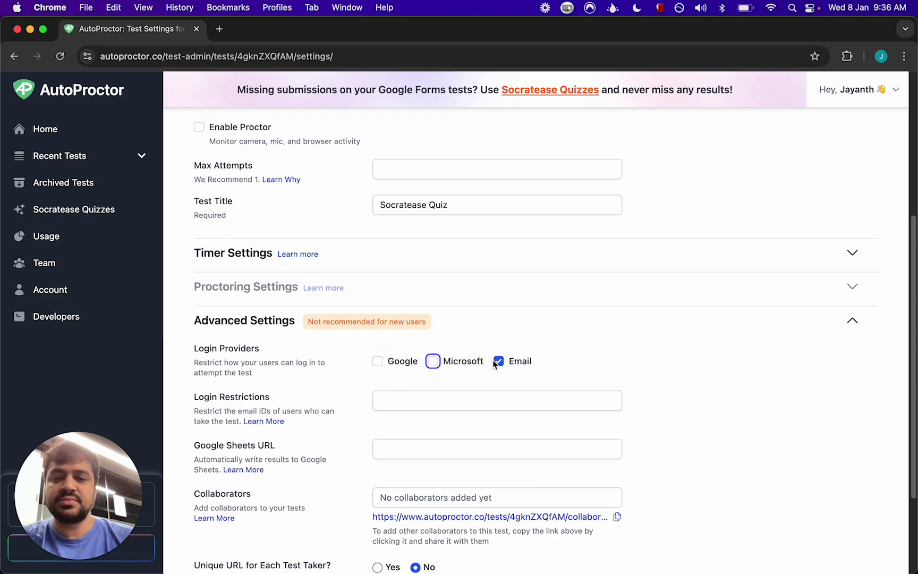
{"action": "left_click", "coordinate": [499, 361]}
{"action": "scroll", "coordinate": [382, 348], "scroll_direction": "down", "scroll_amount": 3}
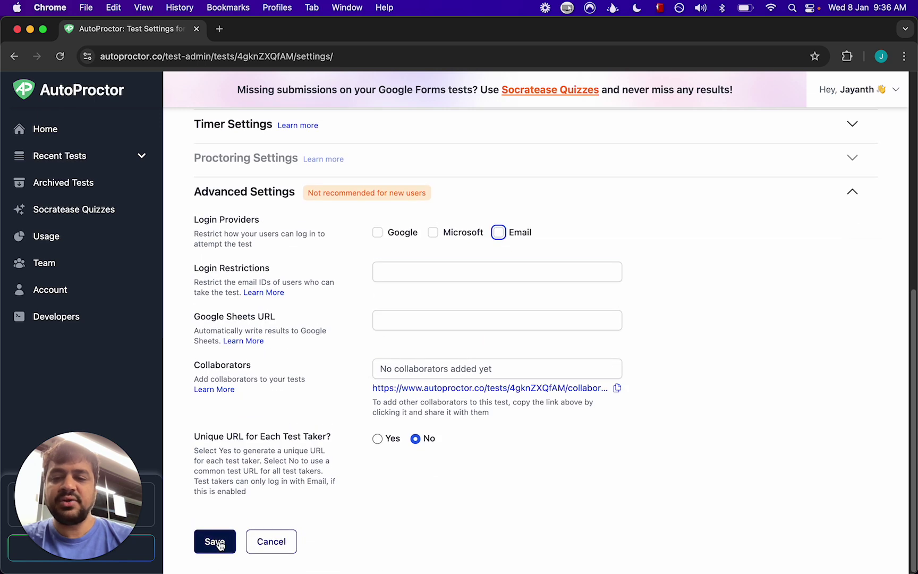
{"action": "left_click", "coordinate": [215, 542]}
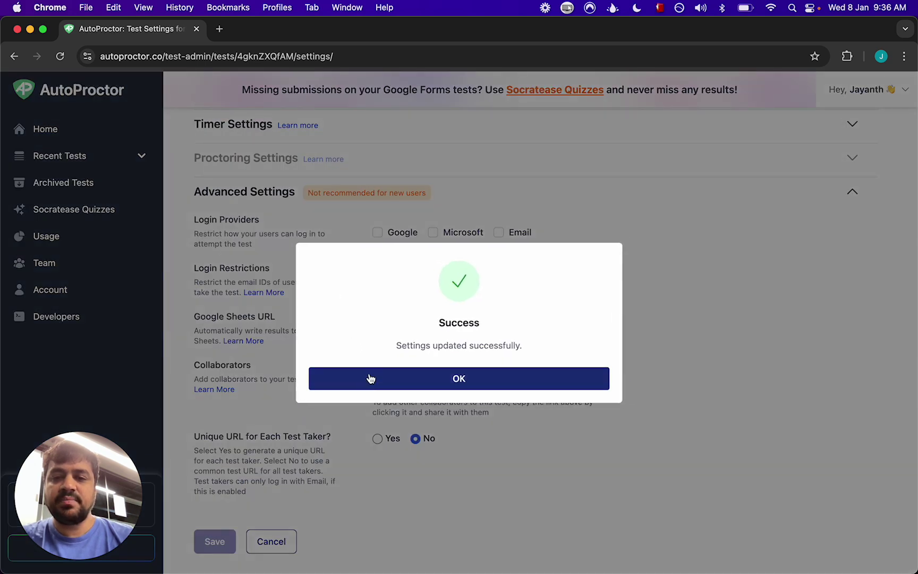
{"action": "left_click", "coordinate": [370, 378]}
{"action": "left_click", "coordinate": [433, 278]}
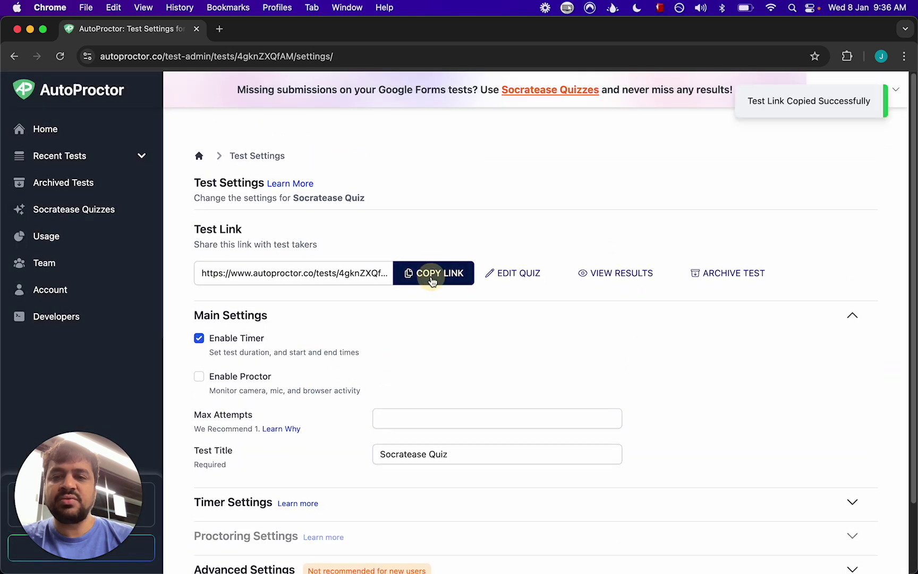
{"action": "scroll", "coordinate": [514, 196], "scroll_direction": "down", "scroll_amount": 3}
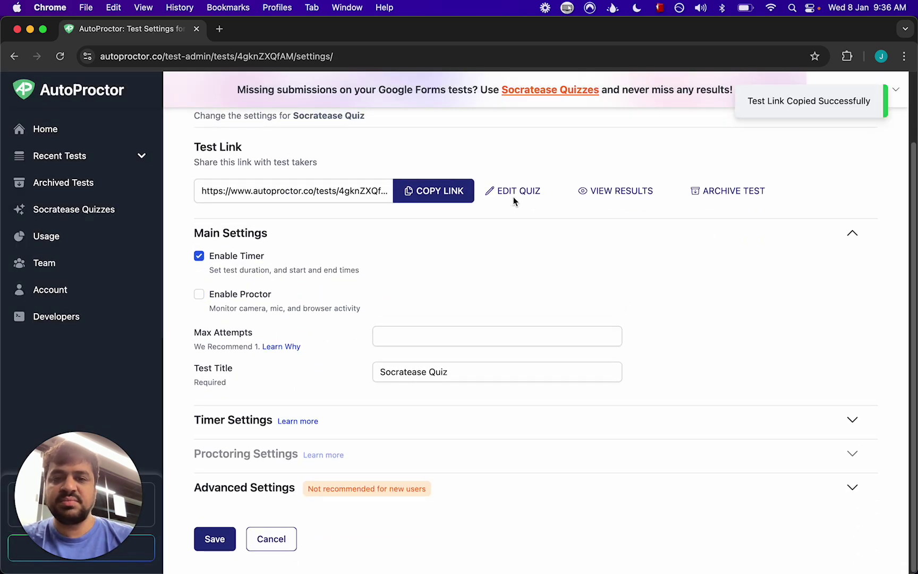
{"action": "key", "text": "super+shift+n"}
{"action": "key", "text": "super+v"}
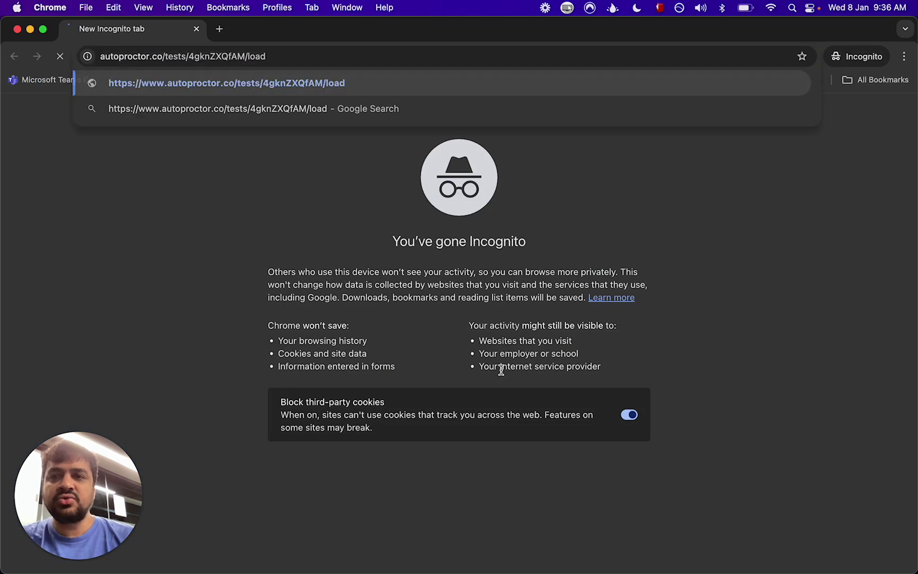
{"action": "key", "text": "Return"}
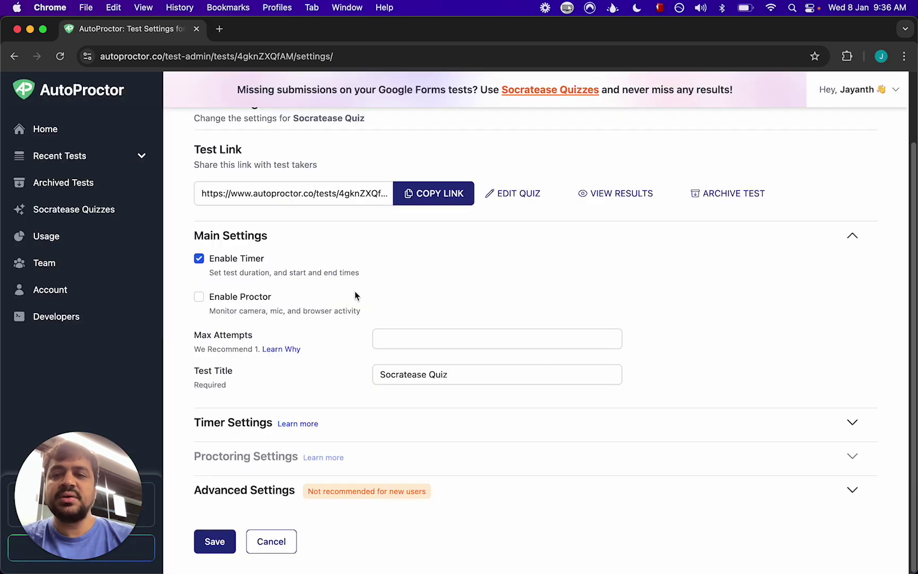
{"action": "scroll", "coordinate": [355, 292], "scroll_direction": "up", "scroll_amount": 3}
Return to the dashboard showing IFrame Test, Microsoft Forms, Google Forms and Socratease Quiz
{"action": "left_click", "coordinate": [200, 157]}
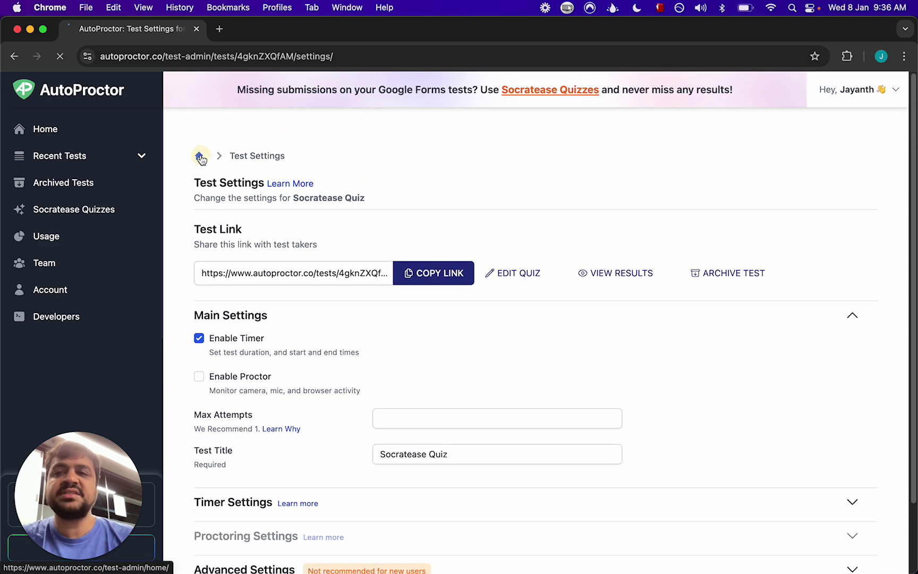